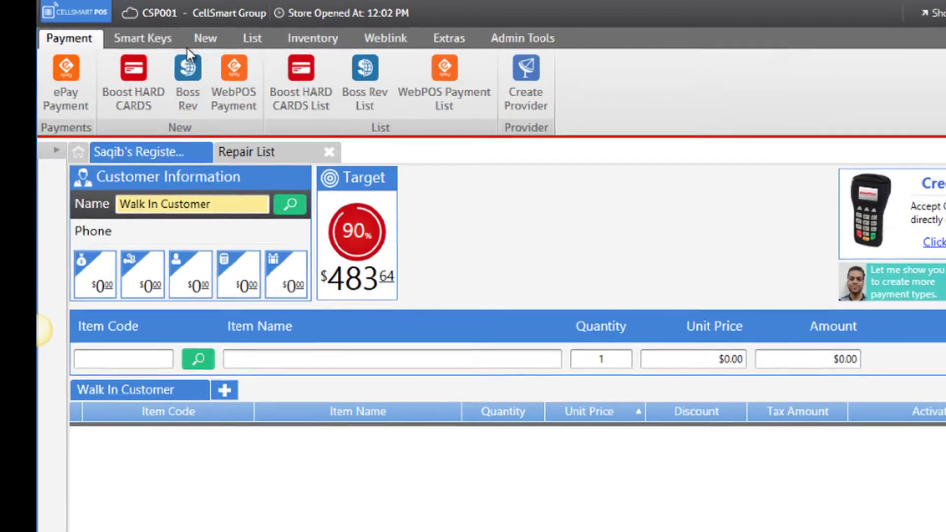
# Step: Show the New ribbon options for creating purchases, repairs and layaways
pyautogui.click(146, 32)
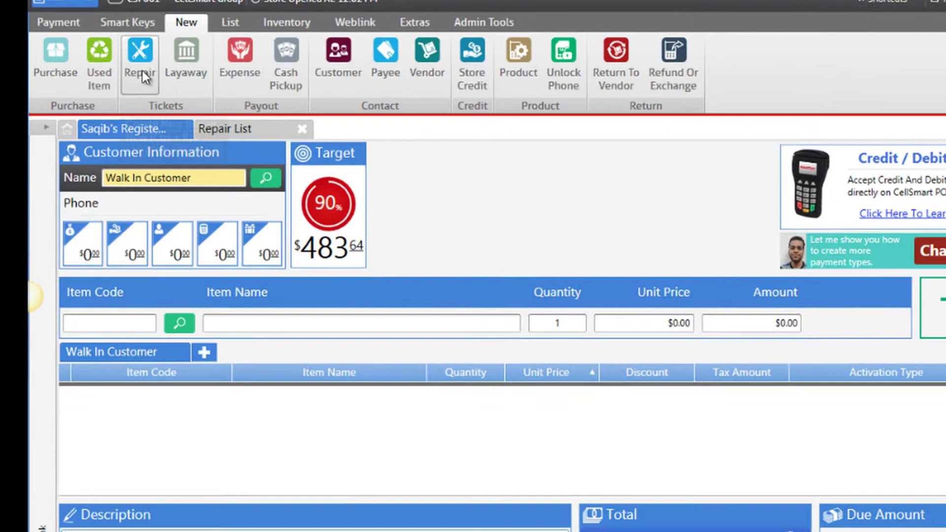
# Step: Start a new repair ticket and attach the existing customer found by a name search
pyautogui.click(164, 74)
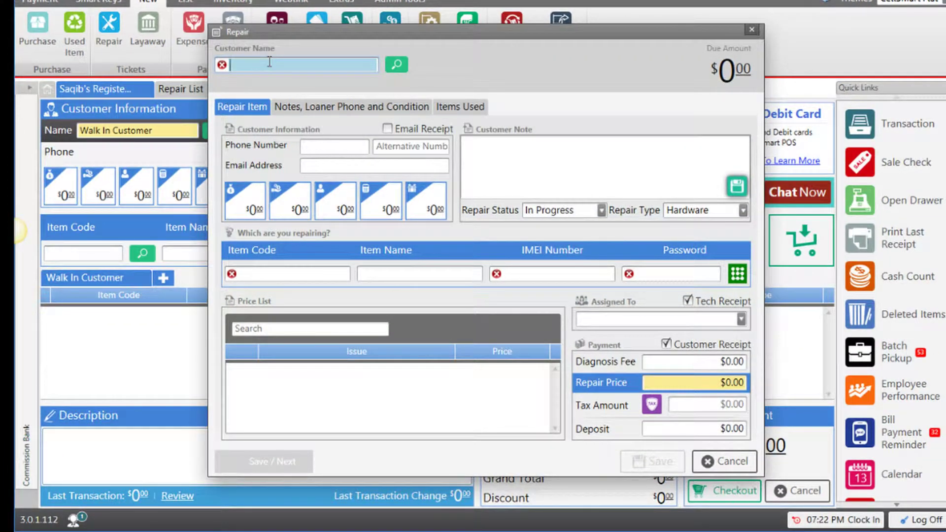
pyautogui.write('Ariel')
pyautogui.press('Return')
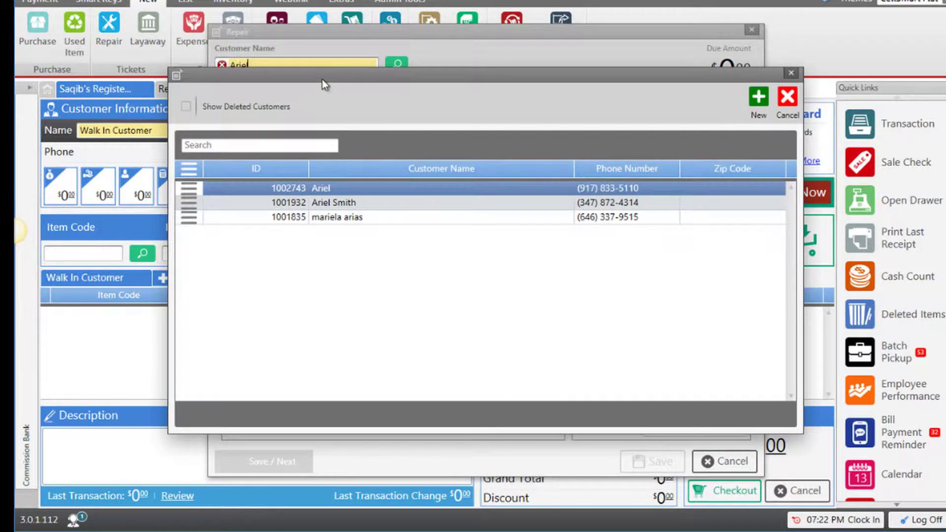
pyautogui.doubleClick(326, 188)
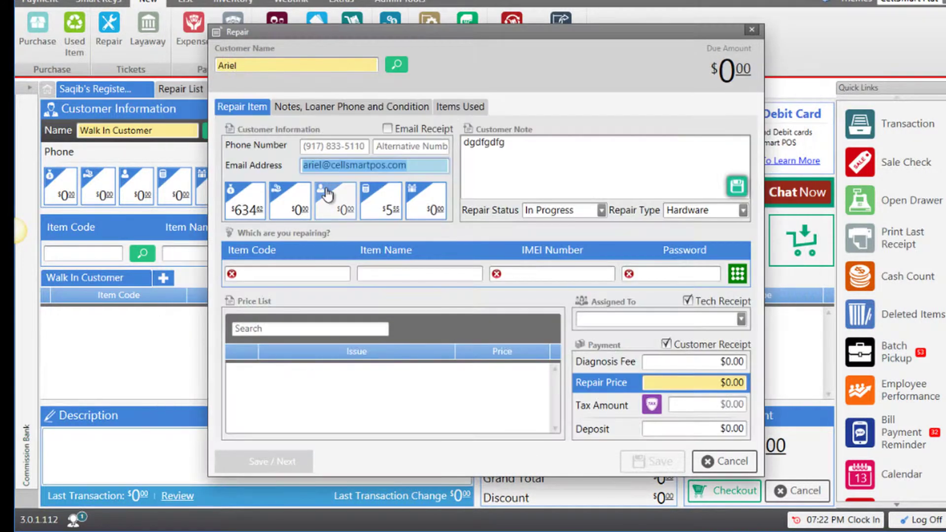
# Step: Set the device to Iphone 5 (item 1000058) and enter its IMEI and device password
pyautogui.click(280, 274)
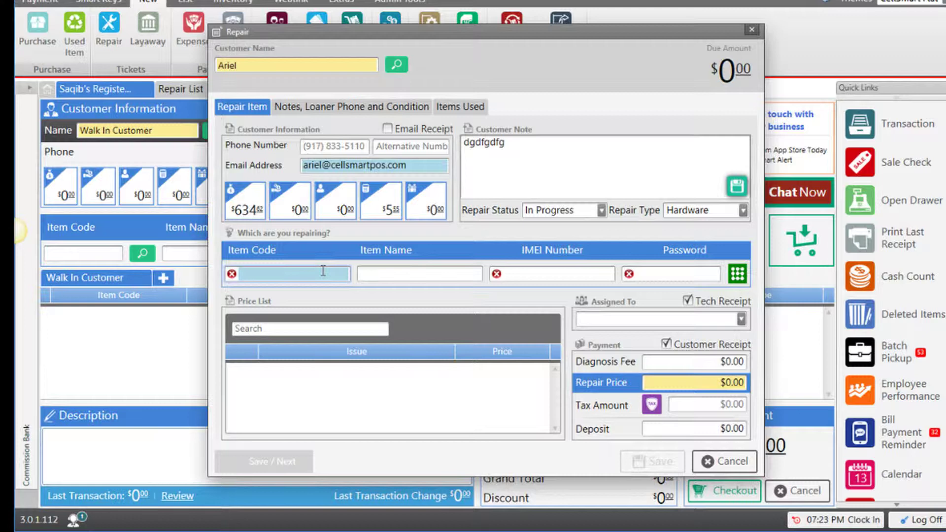
pyautogui.write('Iphone 5')
pyautogui.press('Return')
pyautogui.doubleClick(277, 242)
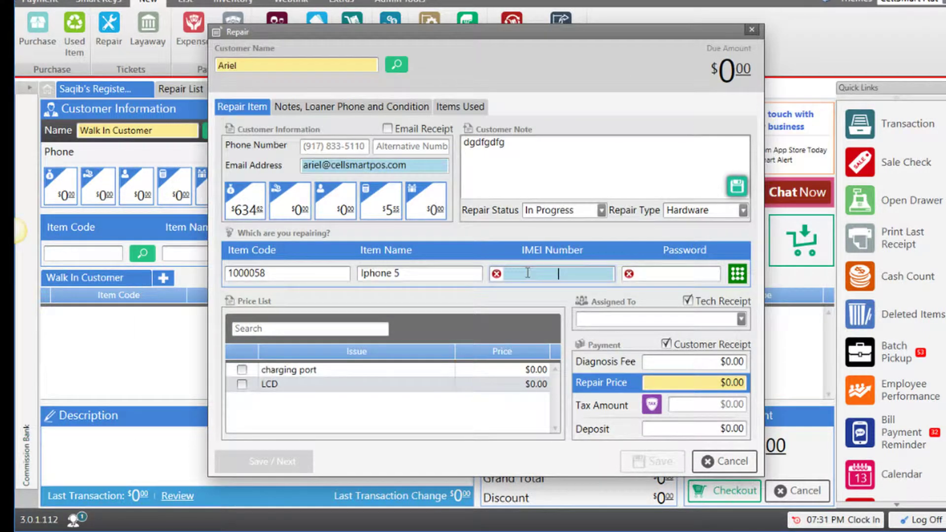
pyautogui.write('1231232131432324')
pyautogui.click(643, 276)
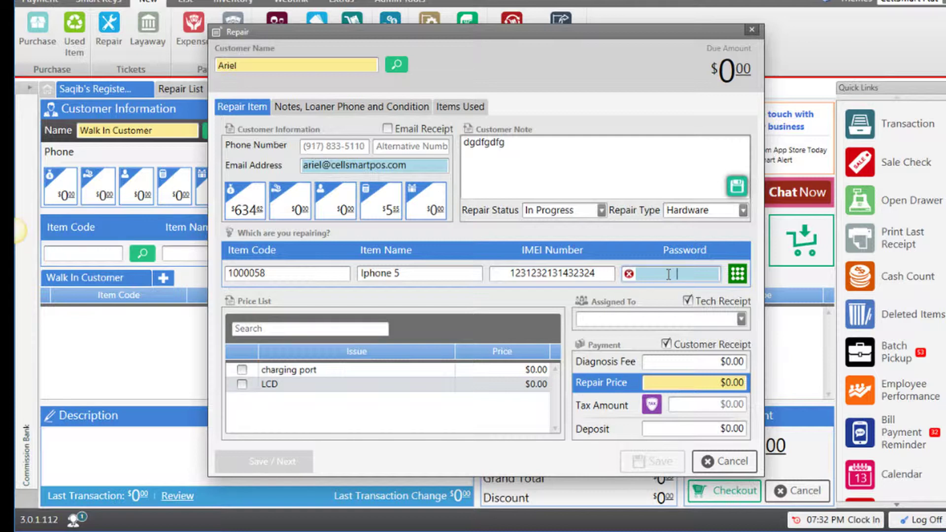
pyautogui.write('1234')
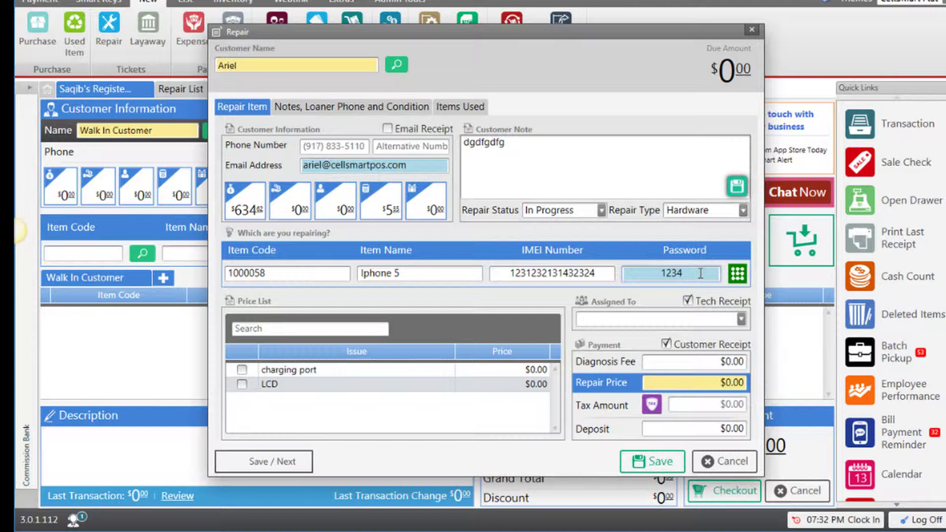
# Step: Draw a four-point unlock pattern for the device
pyautogui.click(737, 275)
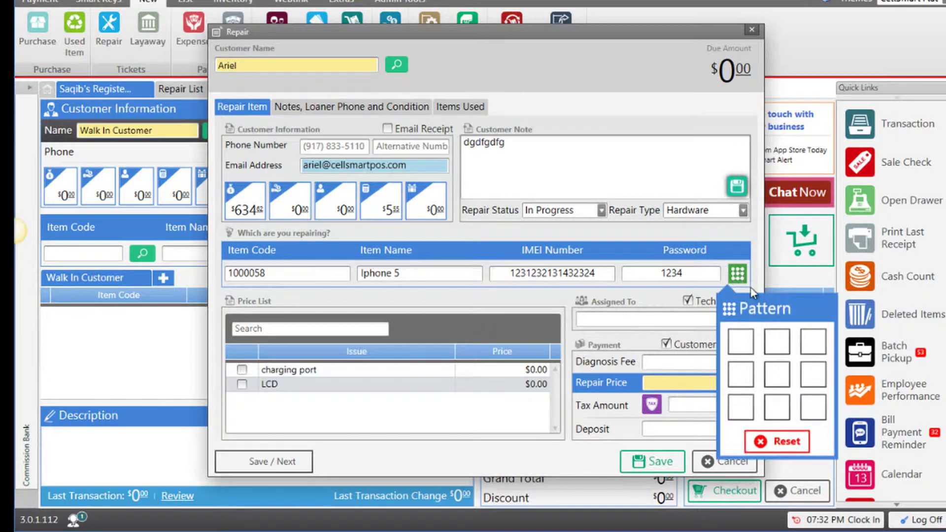
pyautogui.click(744, 343)
pyautogui.click(813, 345)
pyautogui.click(783, 377)
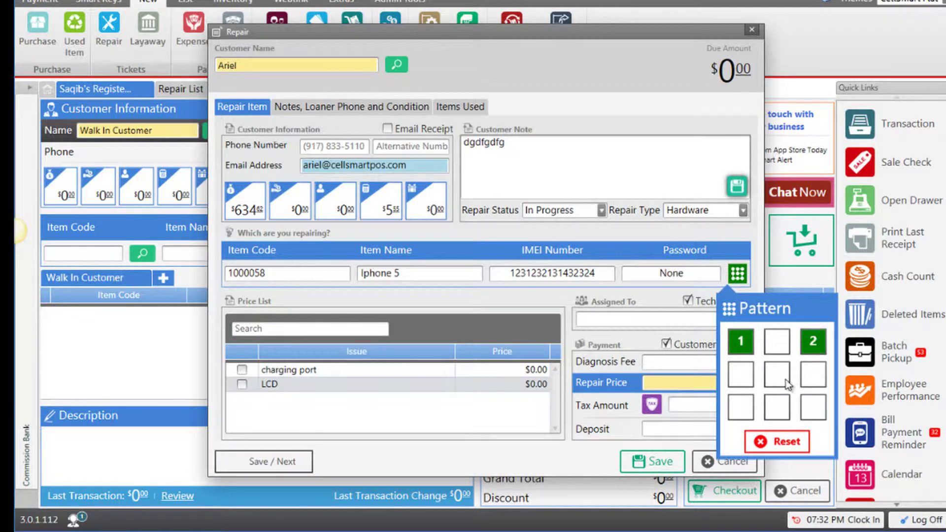
pyautogui.click(745, 377)
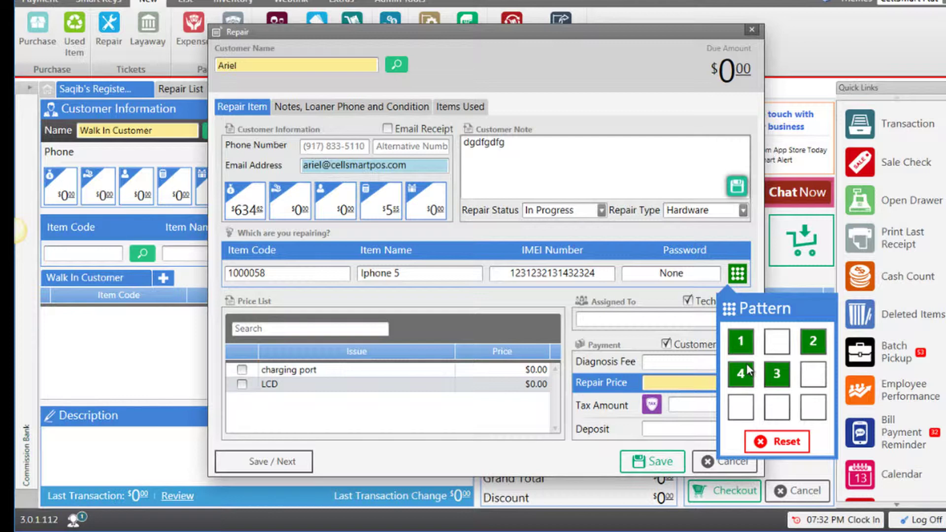
pyautogui.click(658, 294)
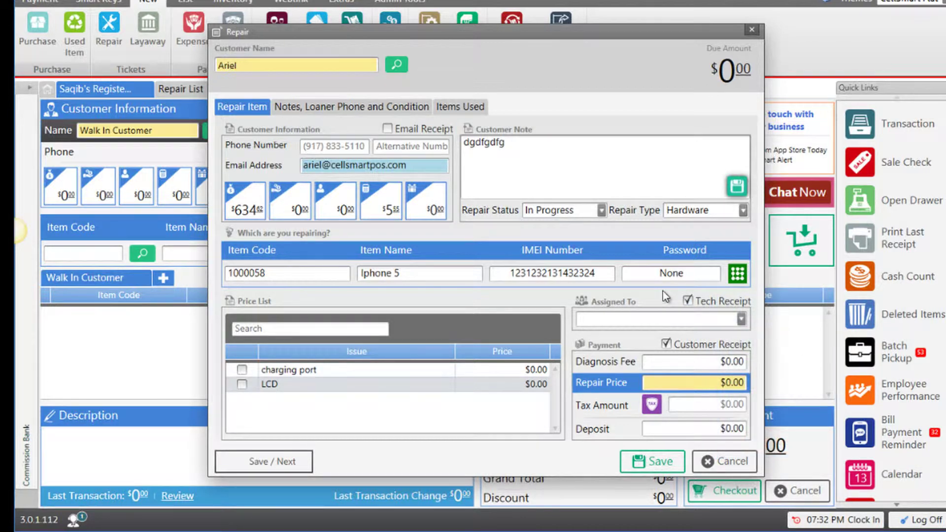
pyautogui.click(743, 211)
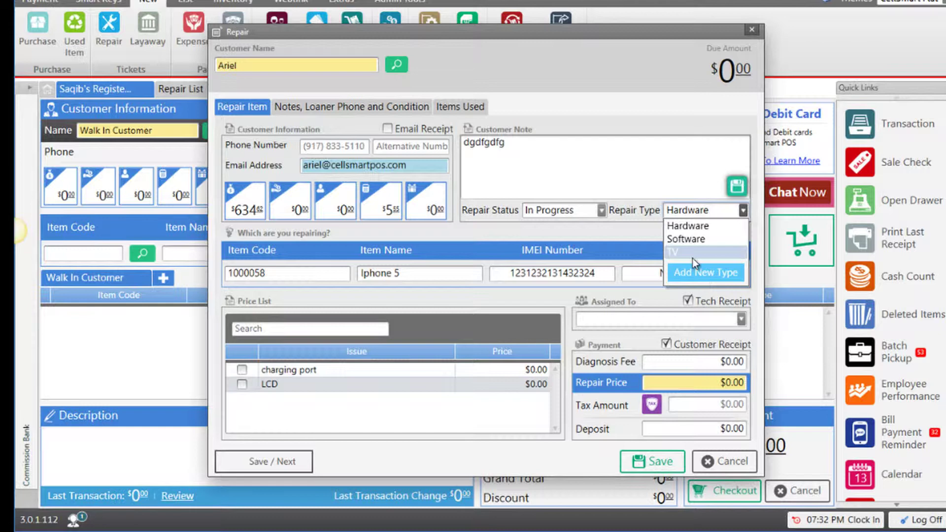
pyautogui.click(695, 278)
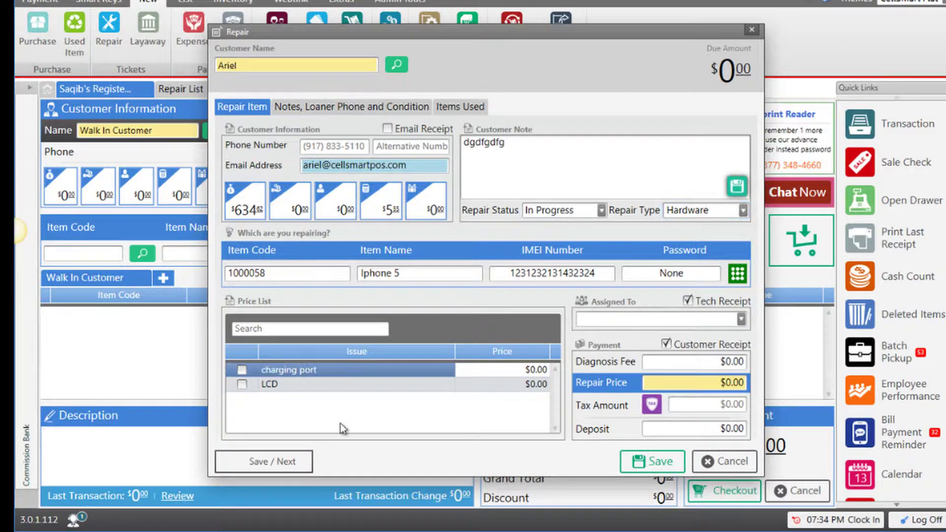
# Step: Check LCD at $20.00 and charging port at $10.00 in the Price List, totalling $30.00
pyautogui.click(242, 385)
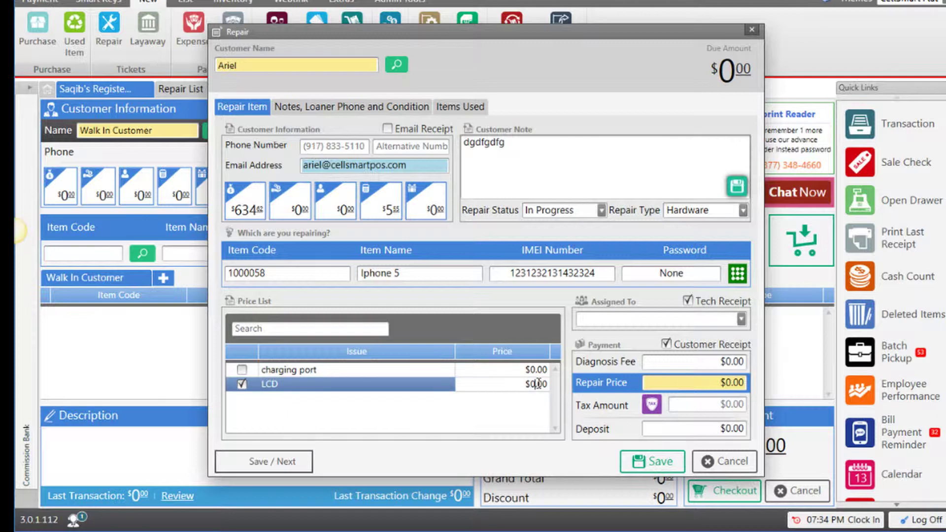
pyautogui.write('20')
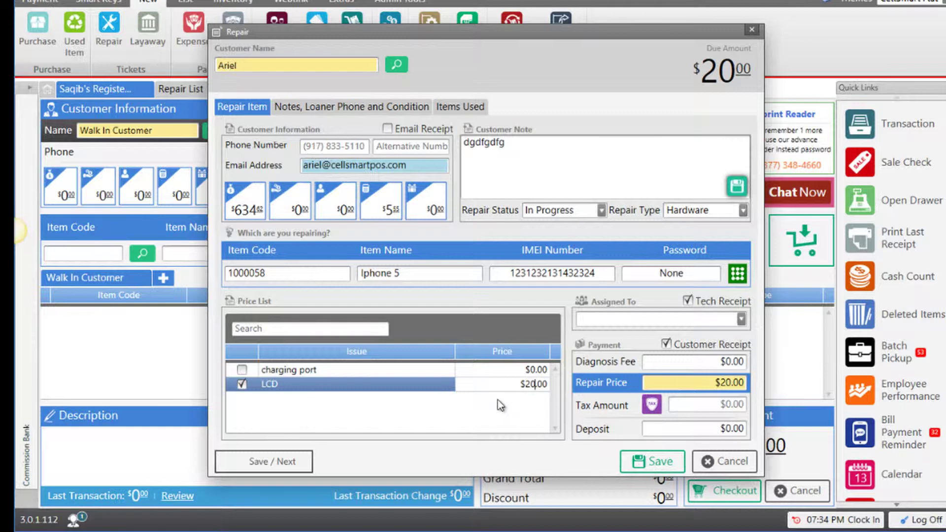
pyautogui.click(241, 369)
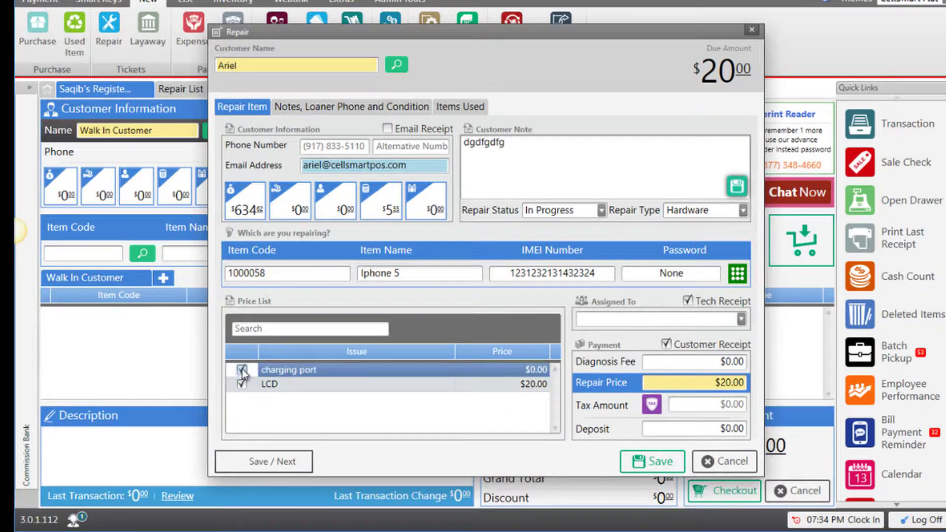
pyautogui.click(528, 368)
pyautogui.write('10')
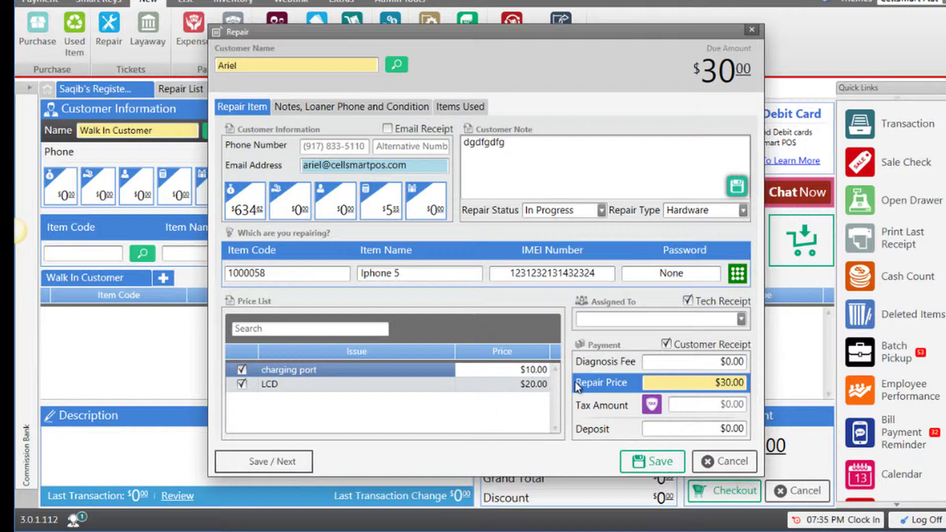
# Step: Apply sales tax and record a $10.00 deposit, leaving $20.00 due
pyautogui.click(727, 374)
pyautogui.click(740, 320)
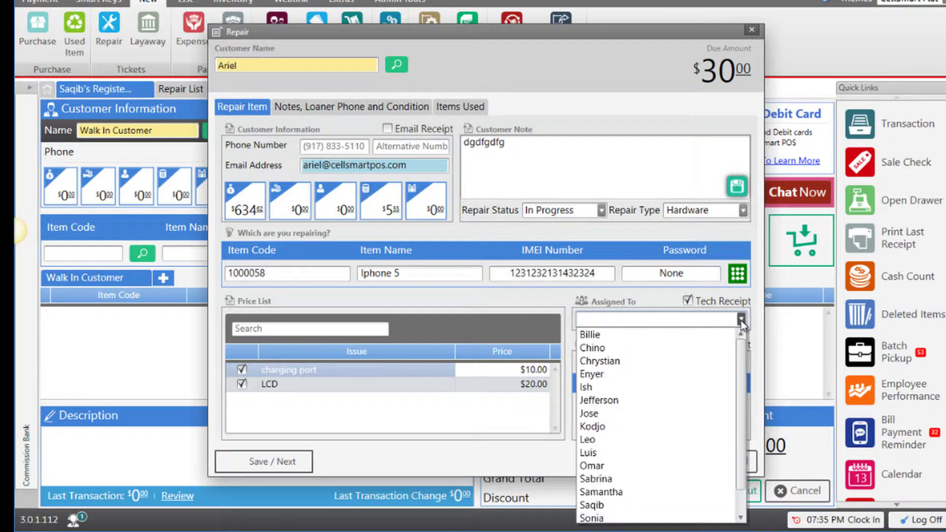
pyautogui.click(740, 320)
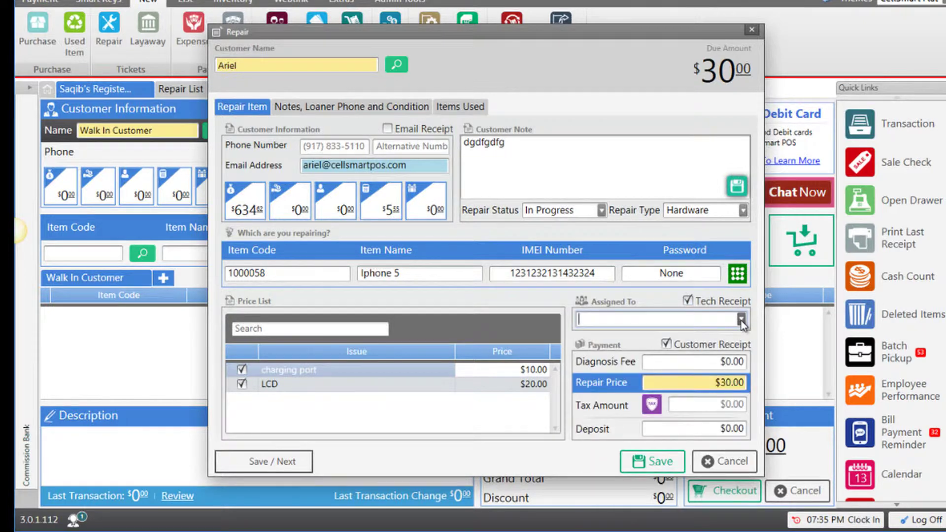
pyautogui.click(651, 405)
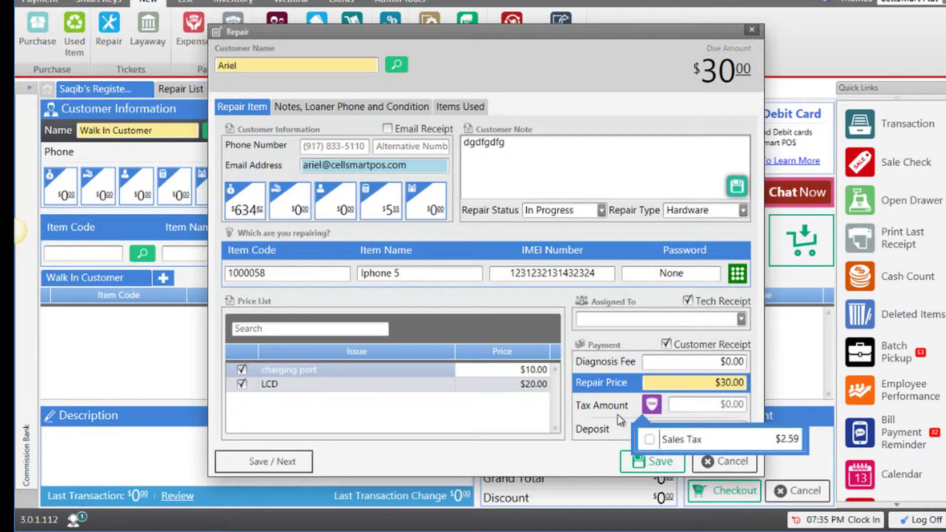
pyautogui.click(647, 439)
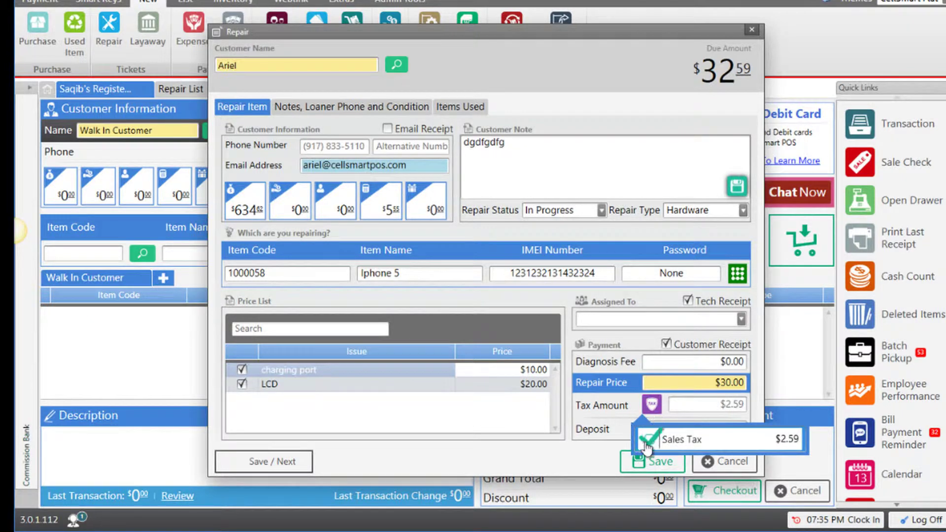
pyautogui.click(731, 428)
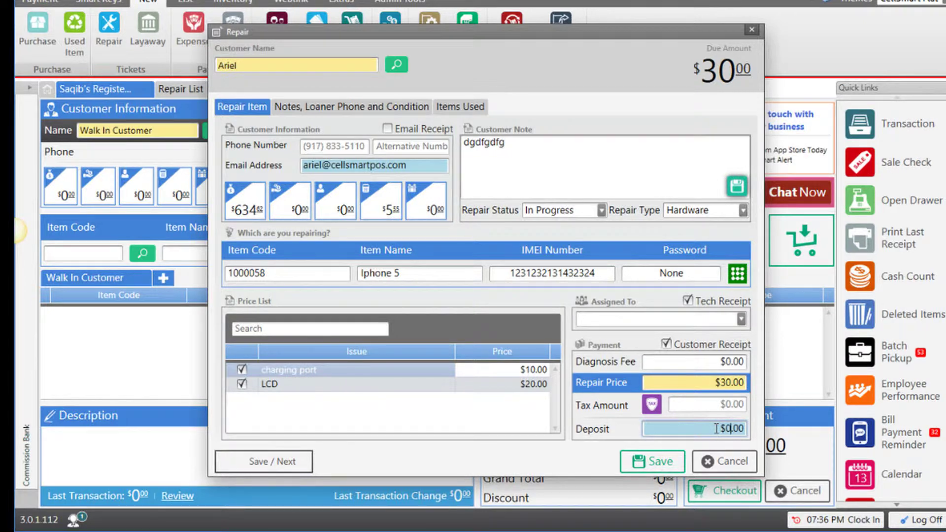
pyautogui.write('10')
# Step: Add the note 'Phone not functioning properly.' and give a loaner phone with its IMEI
pyautogui.click(354, 106)
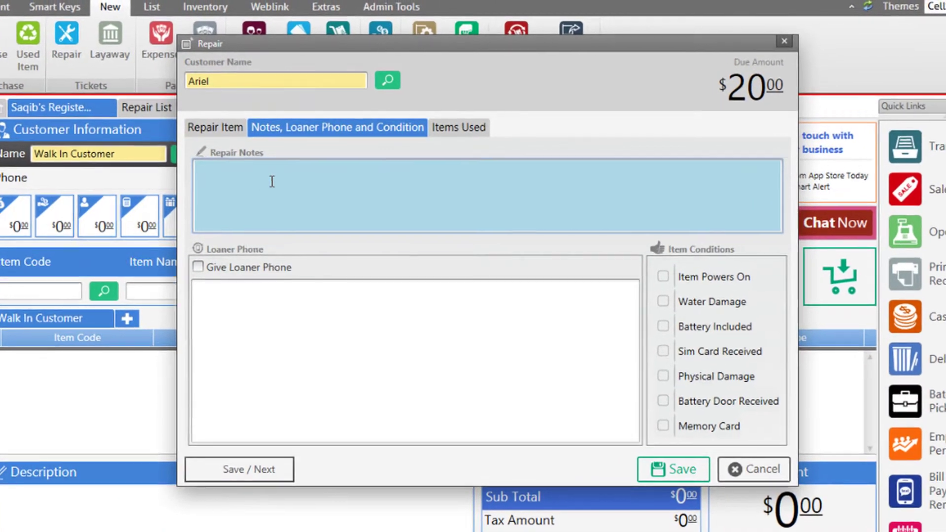
pyautogui.click(279, 175)
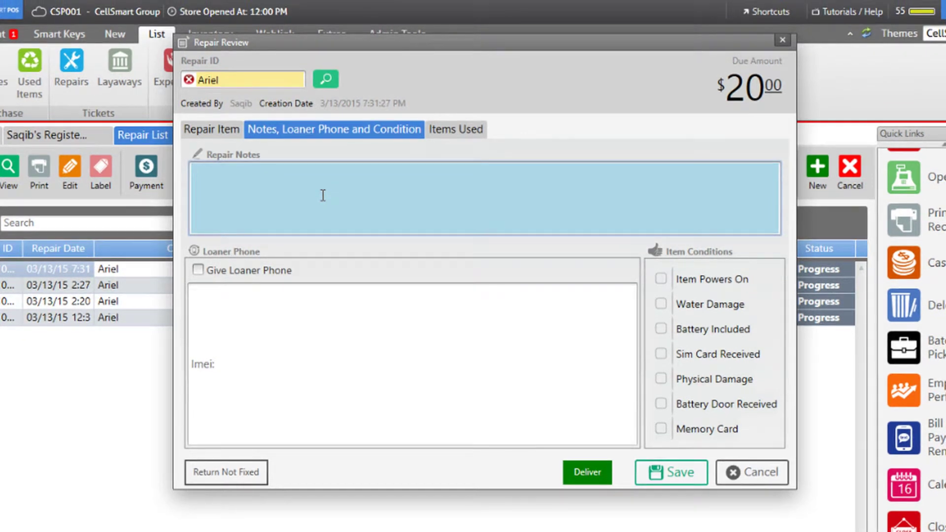
pyautogui.write('Phone not functionin')
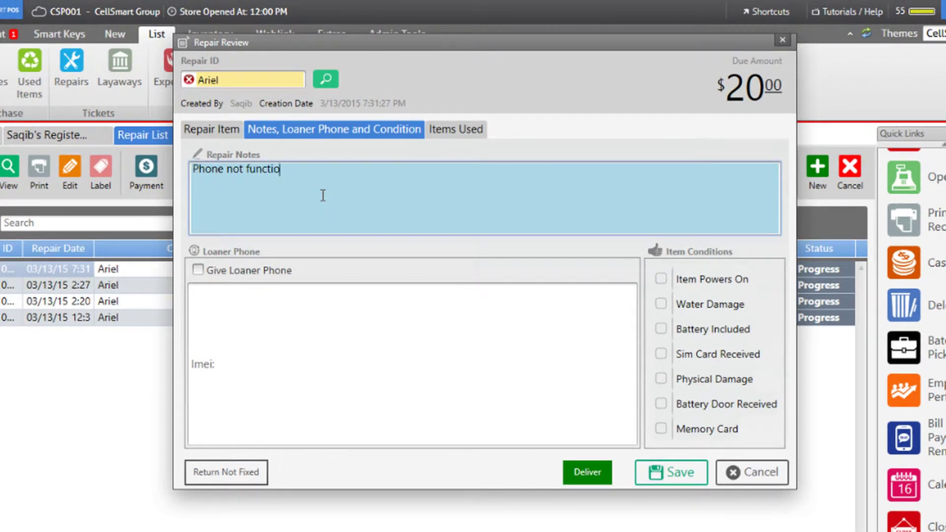
pyautogui.write('g properly.')
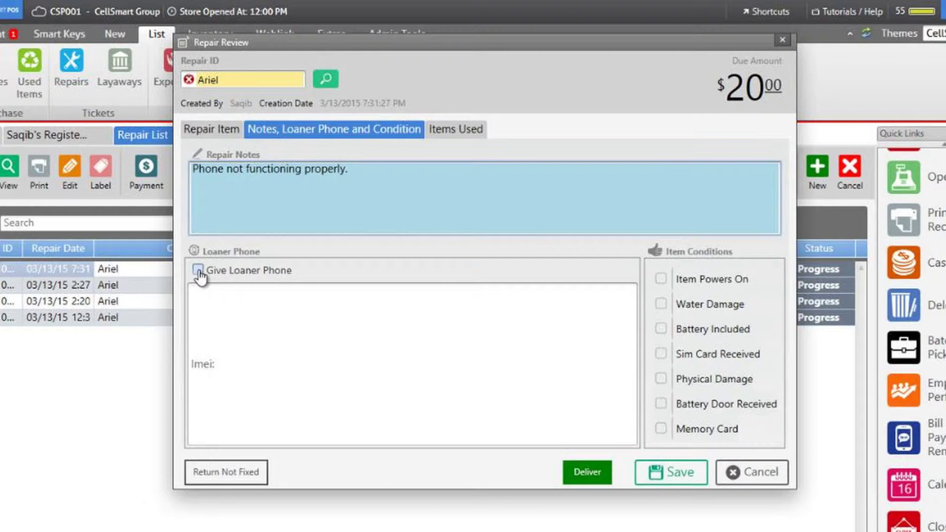
pyautogui.click(198, 270)
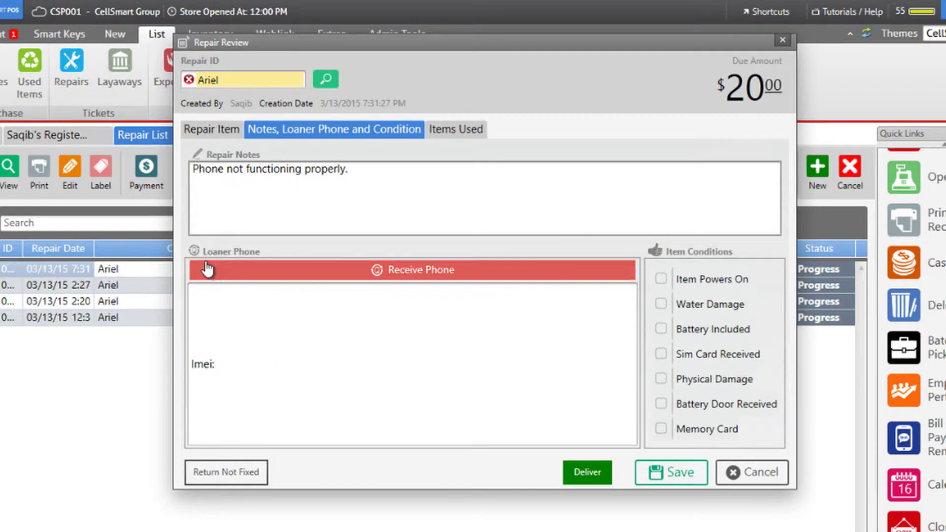
pyautogui.click(252, 340)
pyautogui.write('123213123')
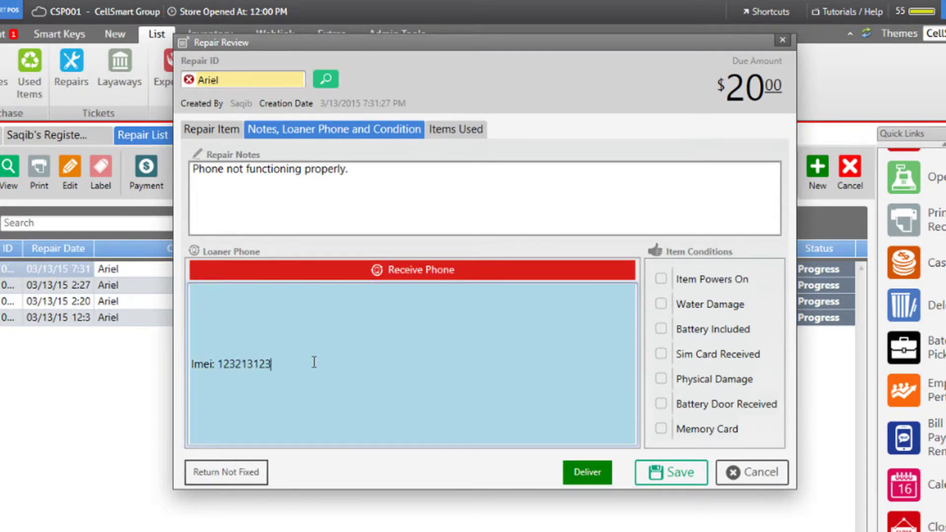
pyautogui.write('123123123')
# Step: Mark Battery Included and Sim Card Received, then save the details
pyautogui.click(661, 329)
pyautogui.click(659, 353)
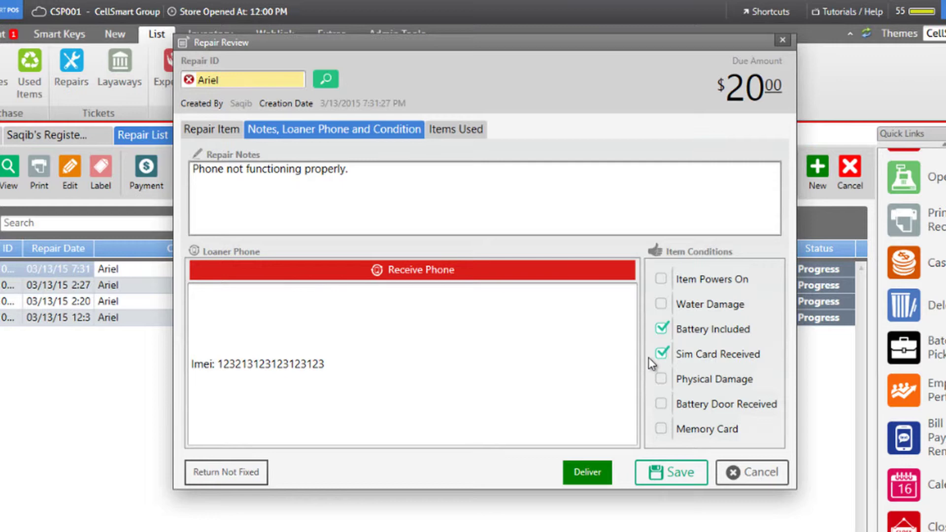
pyautogui.click(666, 471)
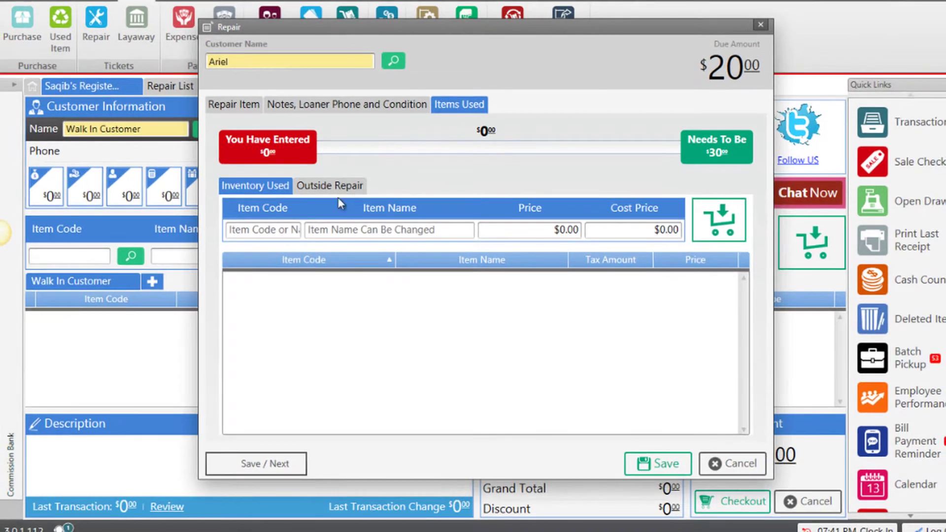
# Step: Add the part Iphone 5 Lcd (1000059) at $20.00 to the items used
pyautogui.click(272, 229)
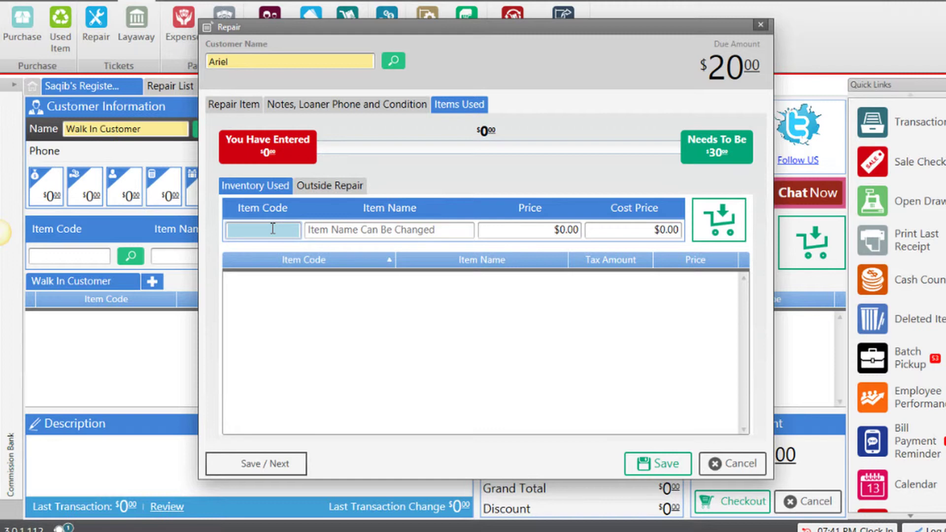
pyautogui.write('LCD')
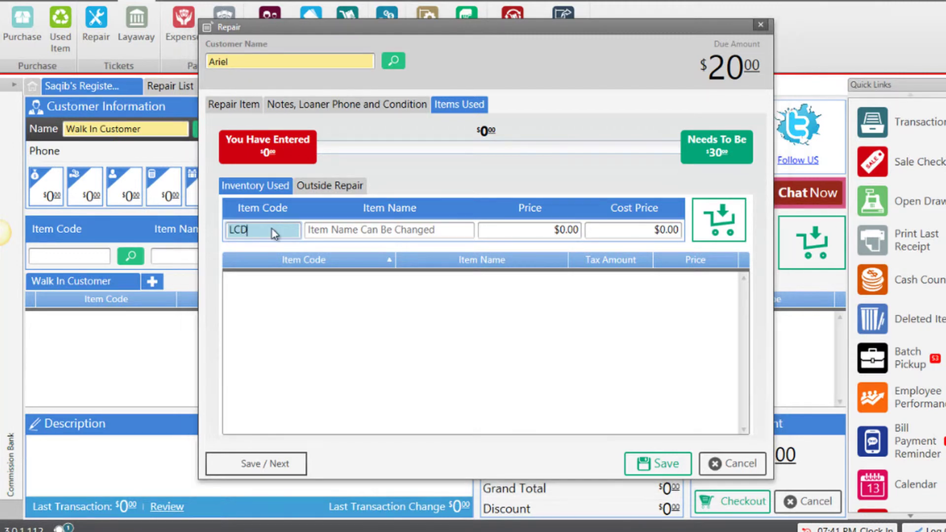
pyautogui.press('Return')
pyautogui.scroll(-1, 836, 318)
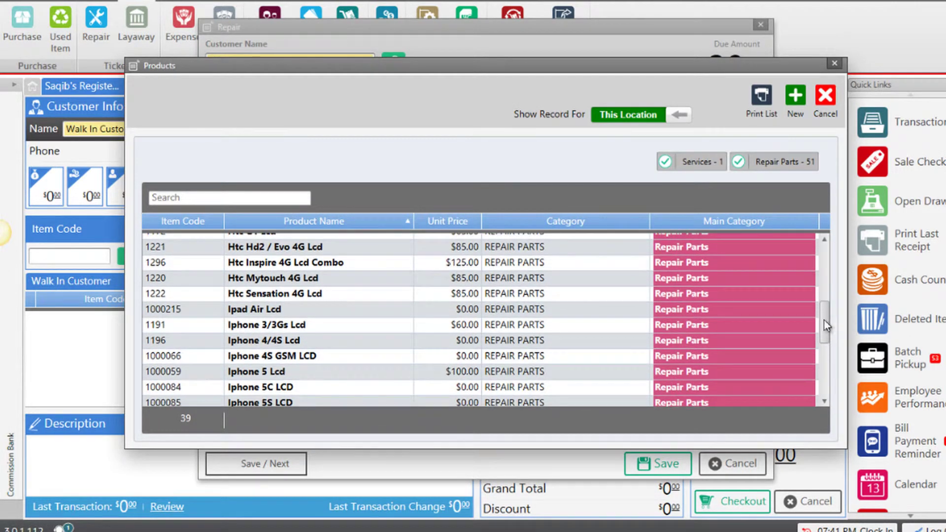
pyautogui.doubleClick(262, 372)
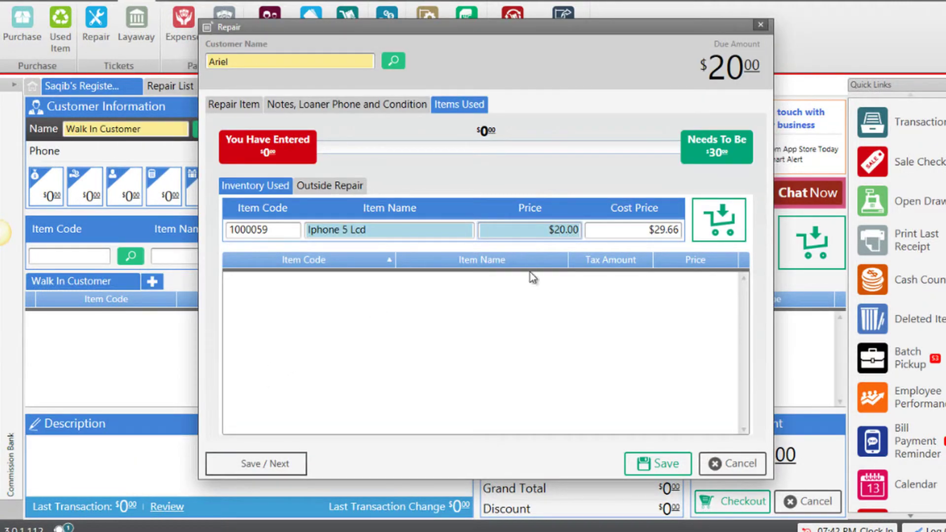
pyautogui.click(712, 242)
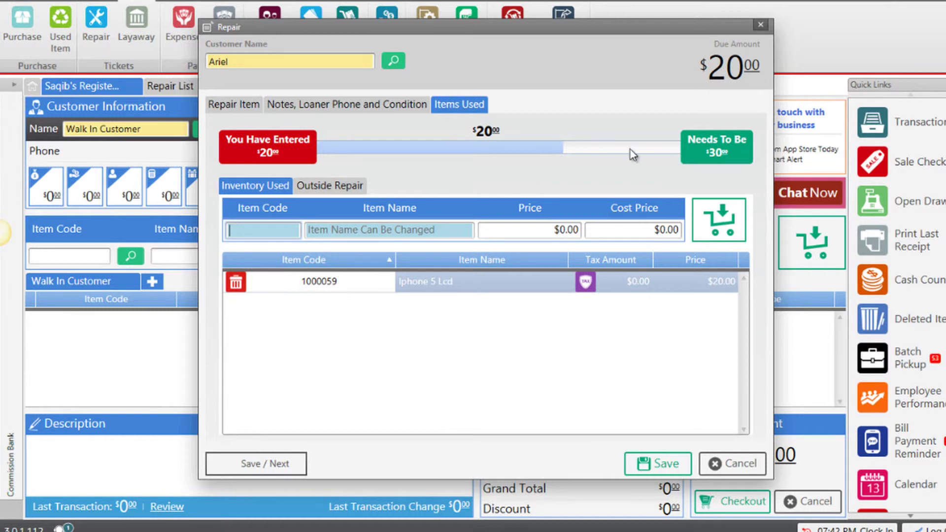
# Step: Save the repair ticket and confirm as the administrator user with its password to open checkout
pyautogui.click(233, 104)
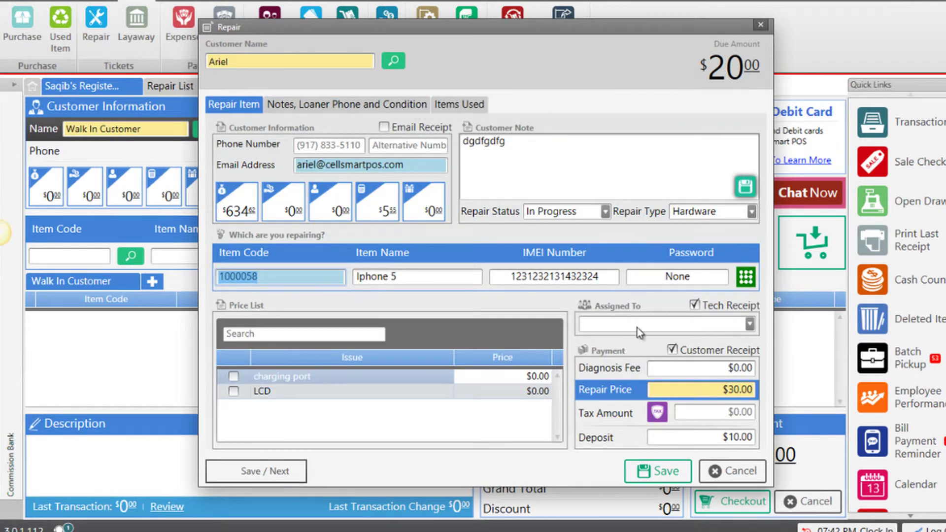
pyautogui.click(674, 474)
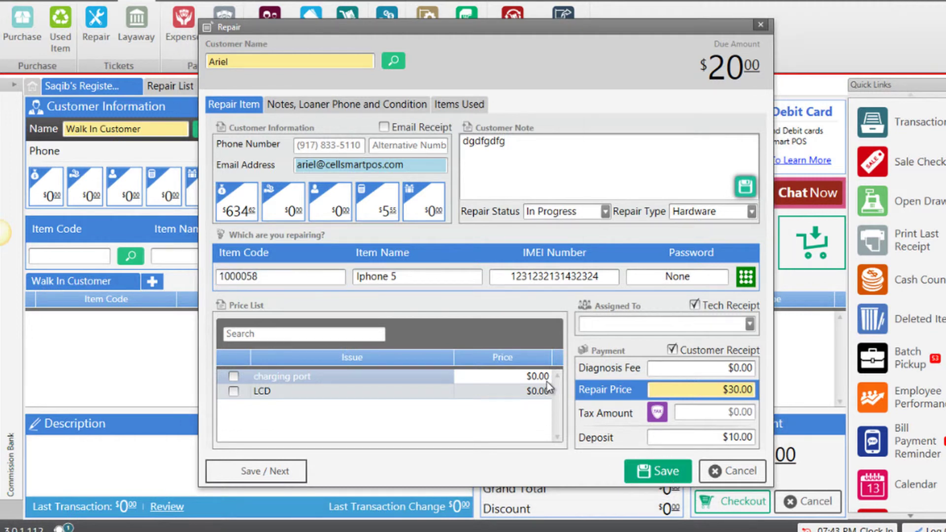
pyautogui.scroll(-1, 570, 222)
pyautogui.moveTo(570, 241); pyautogui.dragTo(562, 302)
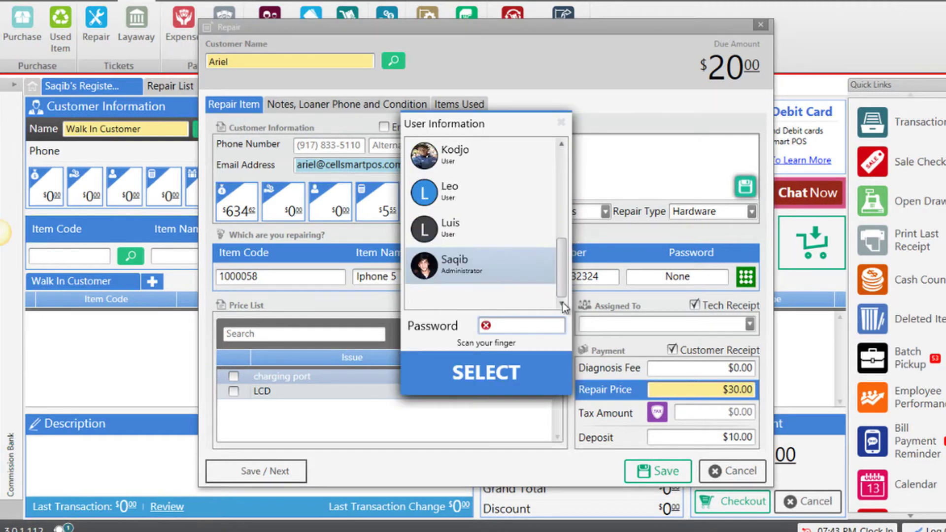
pyautogui.click(451, 266)
pyautogui.click(513, 326)
pyautogui.write('123456')
pyautogui.click(510, 370)
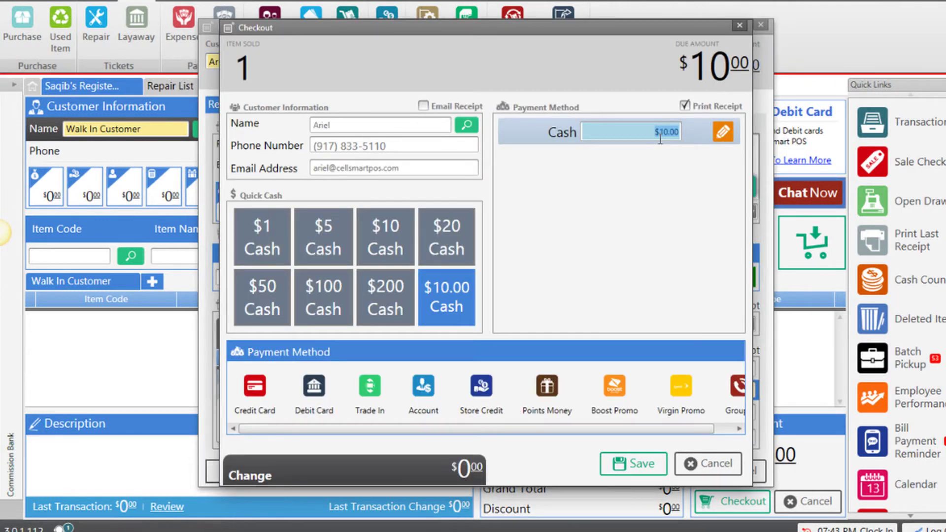
# Step: Complete the $10.00 cash checkout with $0.00 change
pyautogui.click(636, 460)
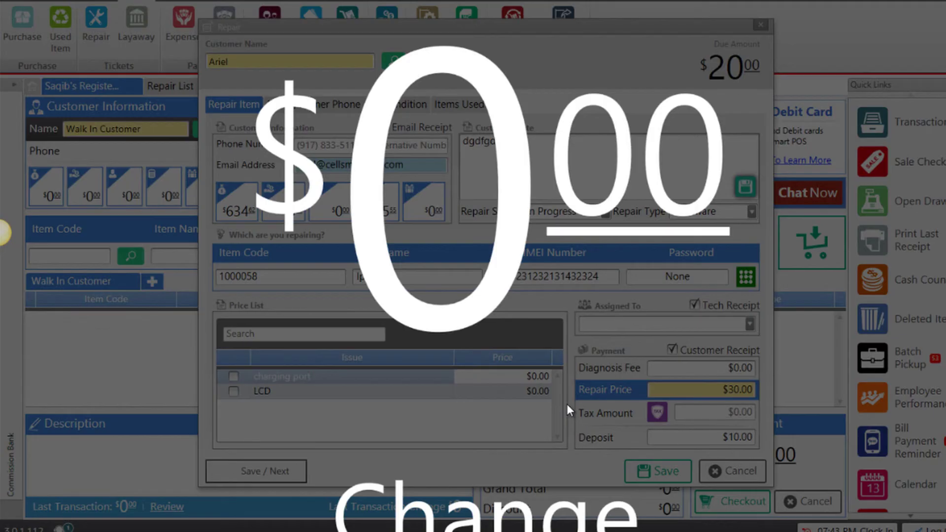